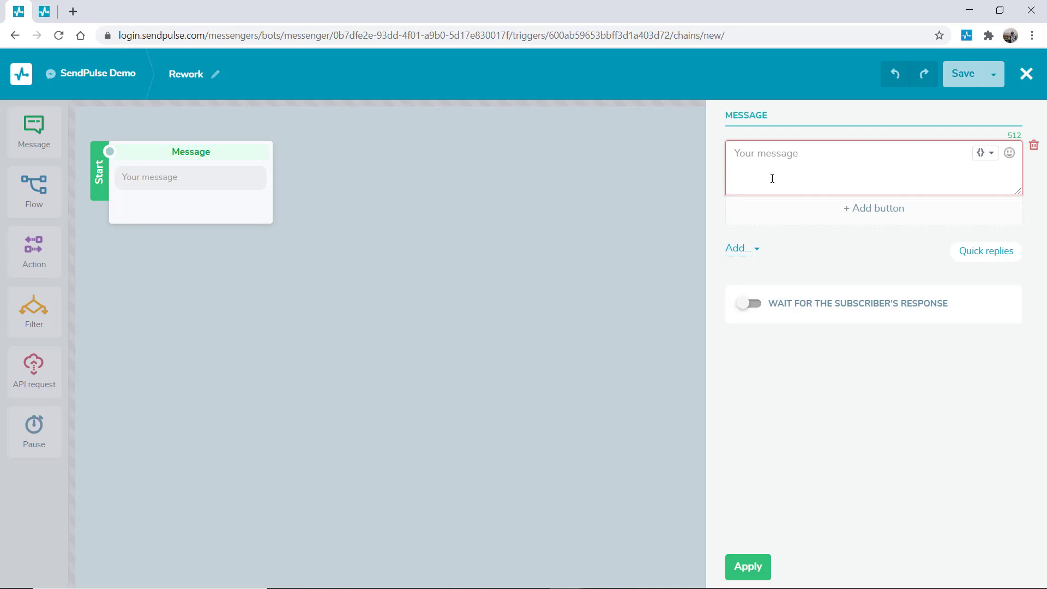
- Paste the Rework book blurb into the first message and add an image card for the cover
type("Most business books give you the same old advice: Write a business plan, study the competition, seek investors, yadda yadda. If you're looking for a book like that, put this one back on the shelf.")
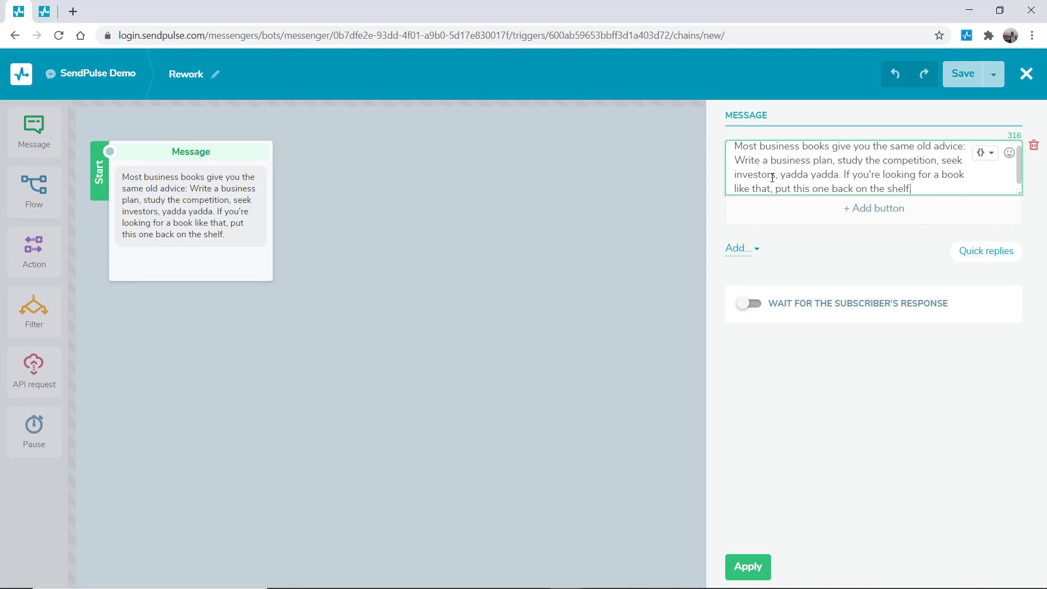
left_click(750, 249)
left_click(905, 305)
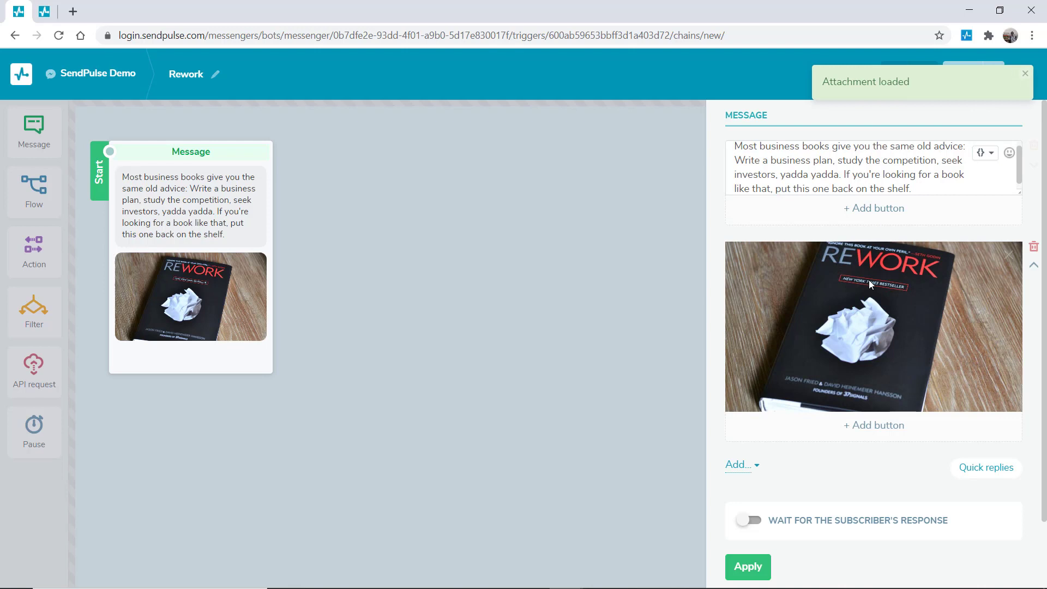
mouse_move(873, 327)
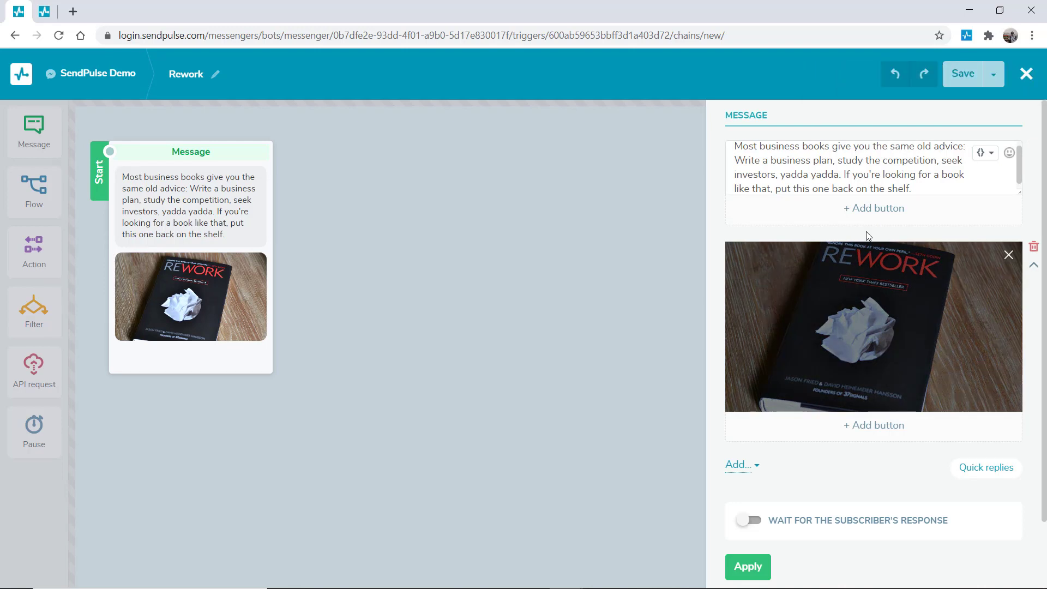
- Create a Payment button labelled 'Buy it now' with amount 9 and product name 'Rework'
left_click(869, 209)
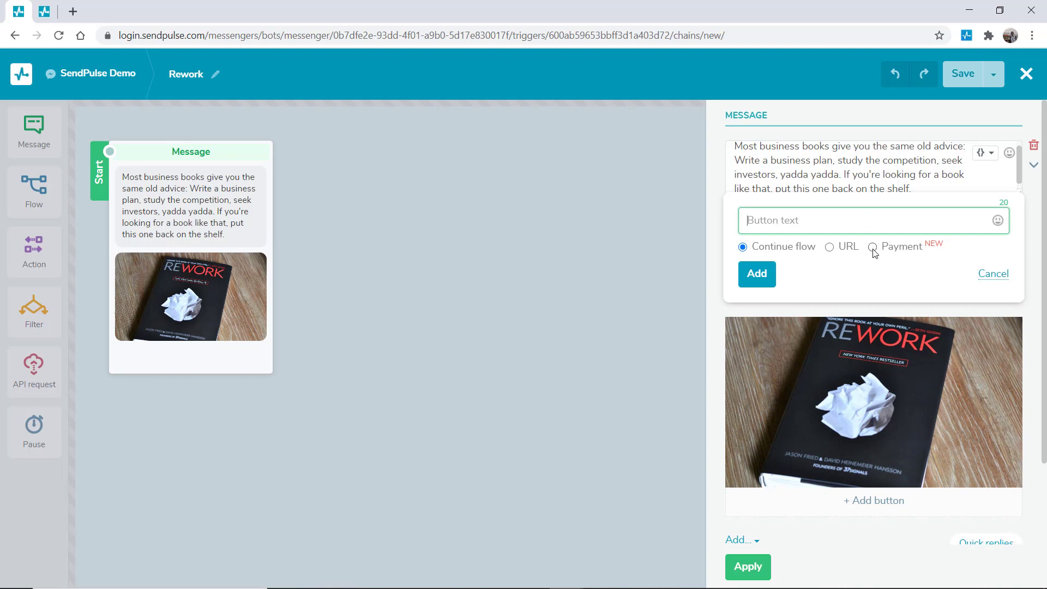
left_click(873, 248)
left_click(853, 228)
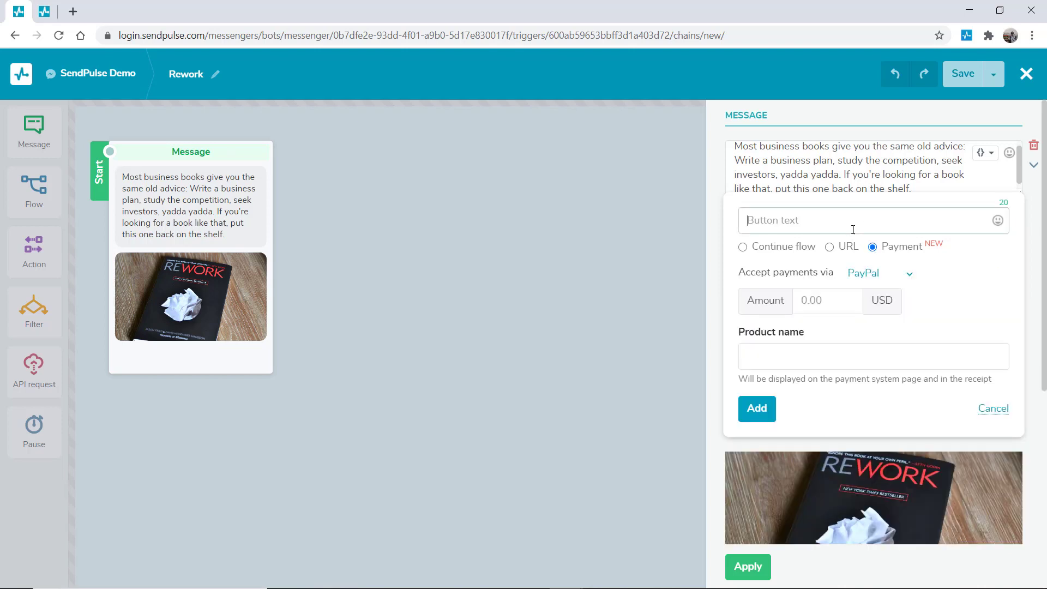
type("Buy ")
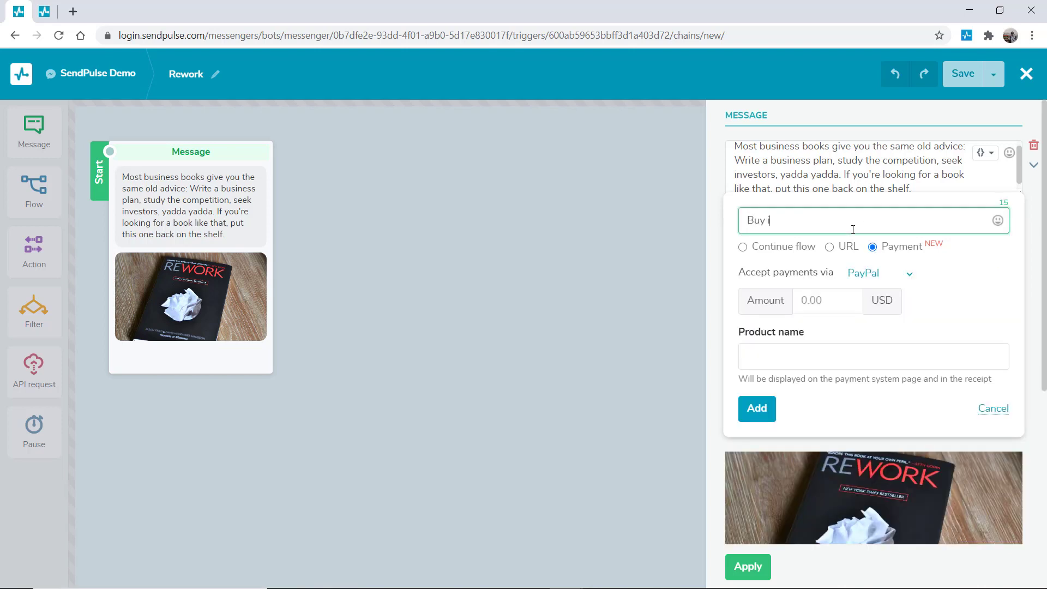
type("it now")
left_click(815, 300)
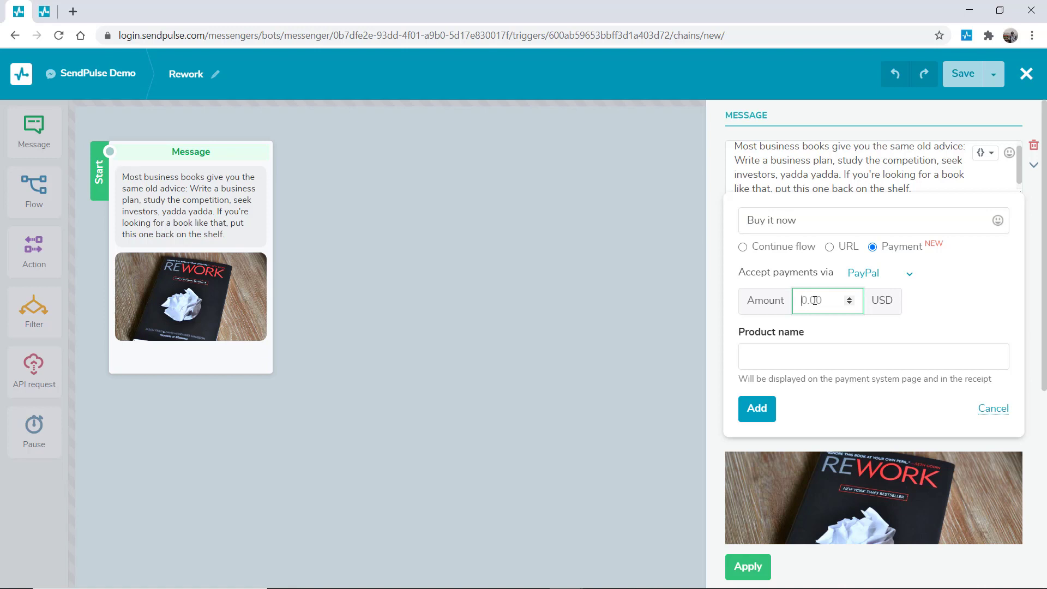
type("9")
left_click(814, 333)
left_click(804, 353)
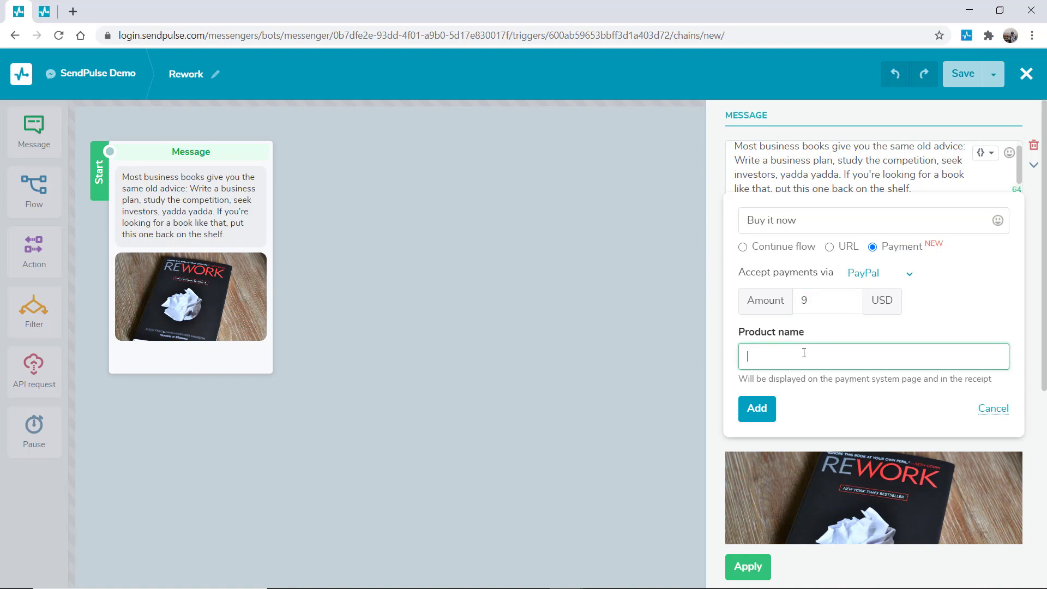
type("Rework")
- Confirm the payment button and link a new message to the right of 'Buy it now'
left_click(757, 408)
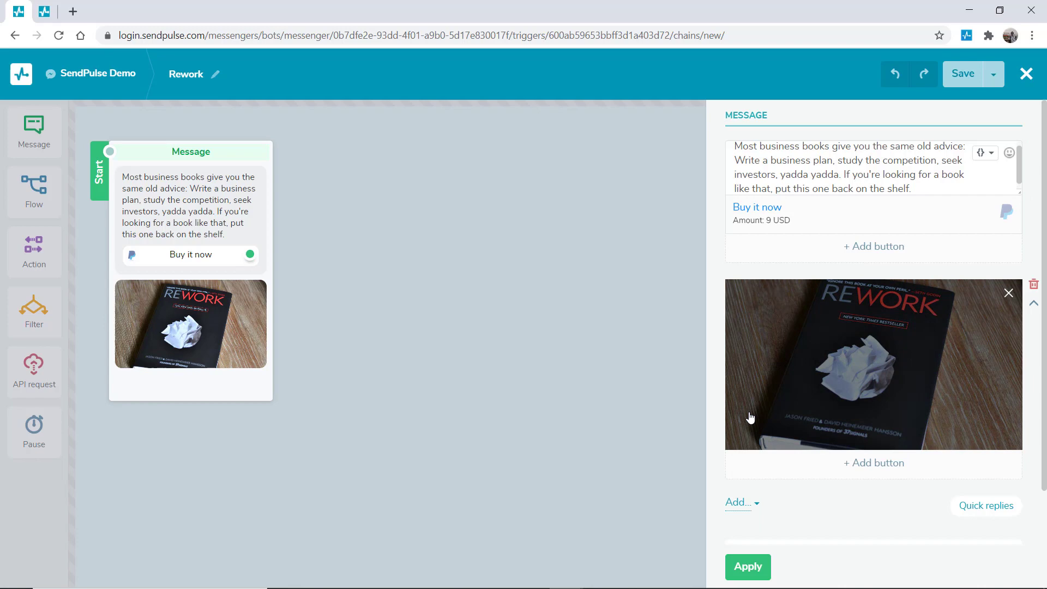
left_click(748, 566)
left_click_drag(250, 254, 388, 193)
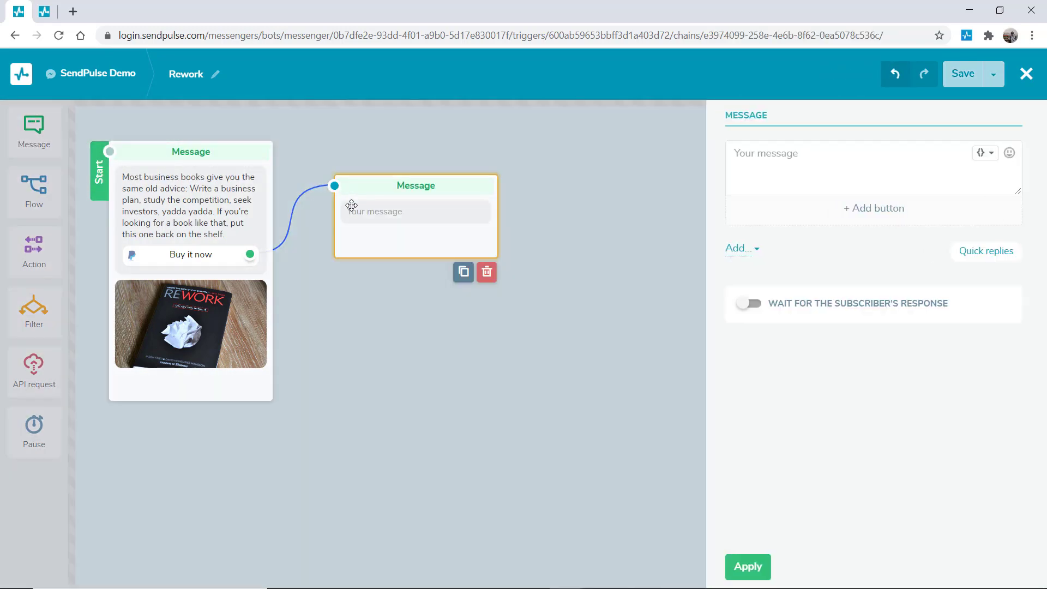
left_click(811, 167)
type("Thanks! Download your book with the link below!")
- Give the thank-you message a 'Download' URL button with the rework-download link, then apply
left_click(820, 208)
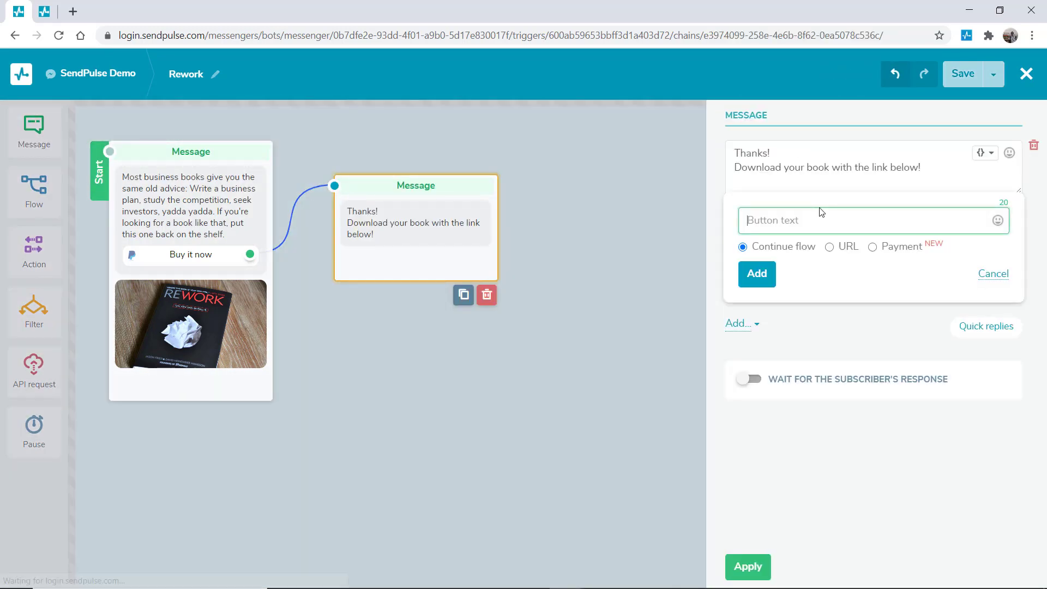
type("Download")
left_click(830, 247)
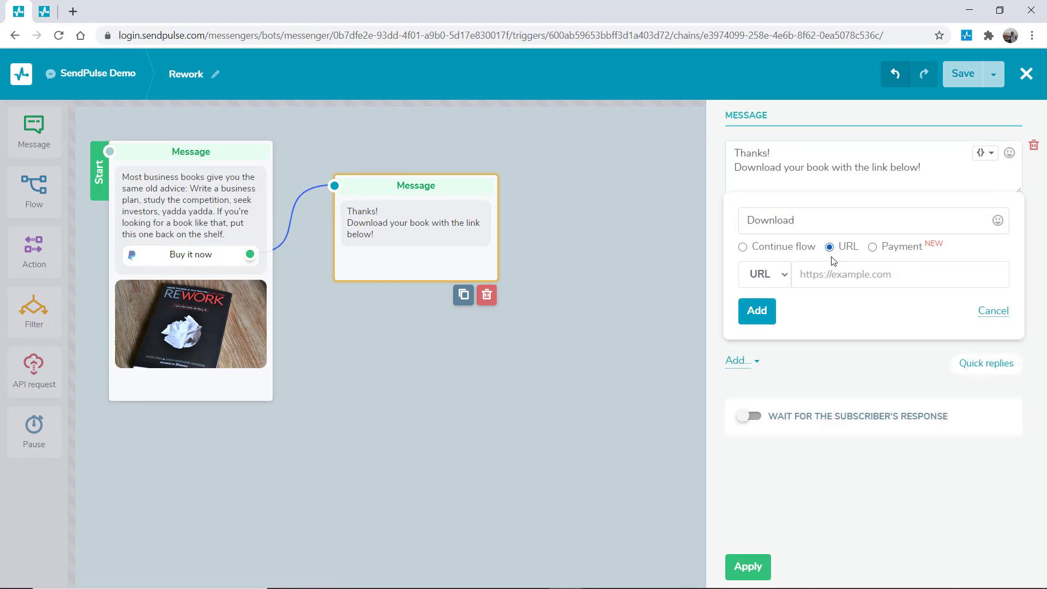
left_click(823, 273)
type("https://sendpulse.com/rework-download")
left_click(758, 309)
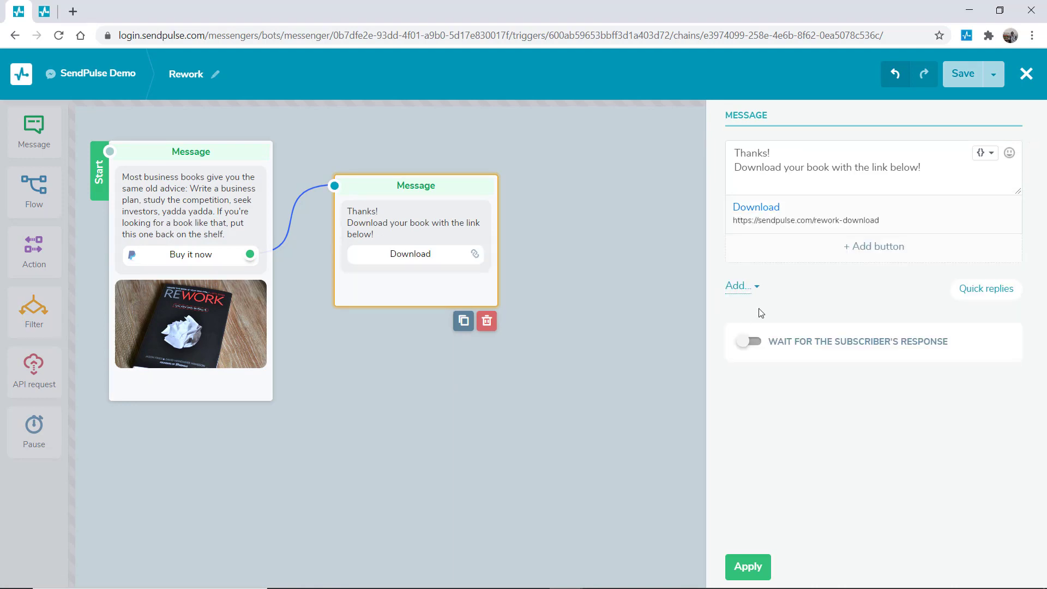
left_click(750, 566)
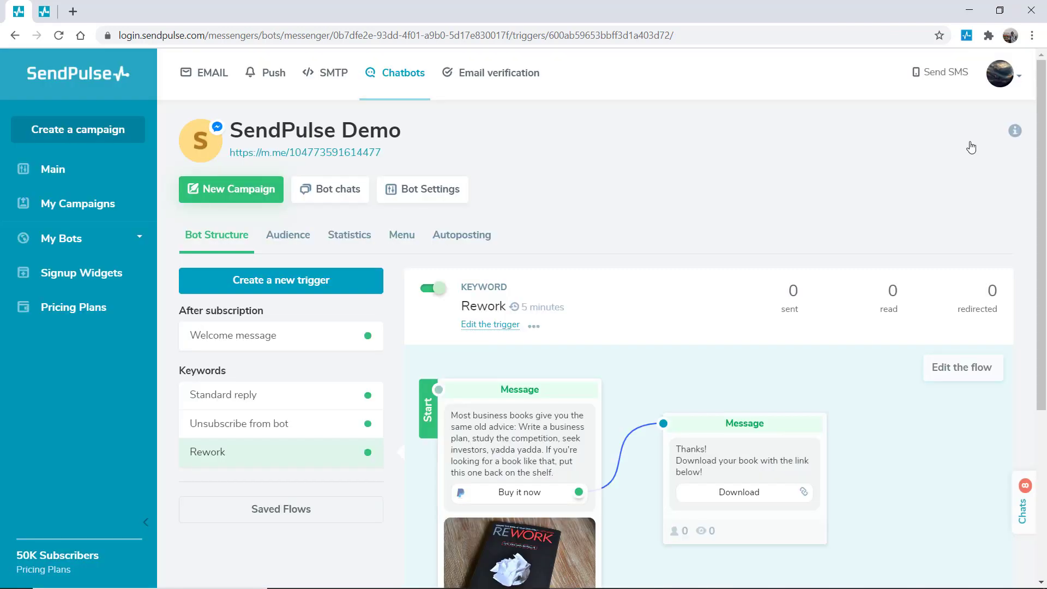
- Copy the Rework flow's launch link from its options menu
left_click(533, 325)
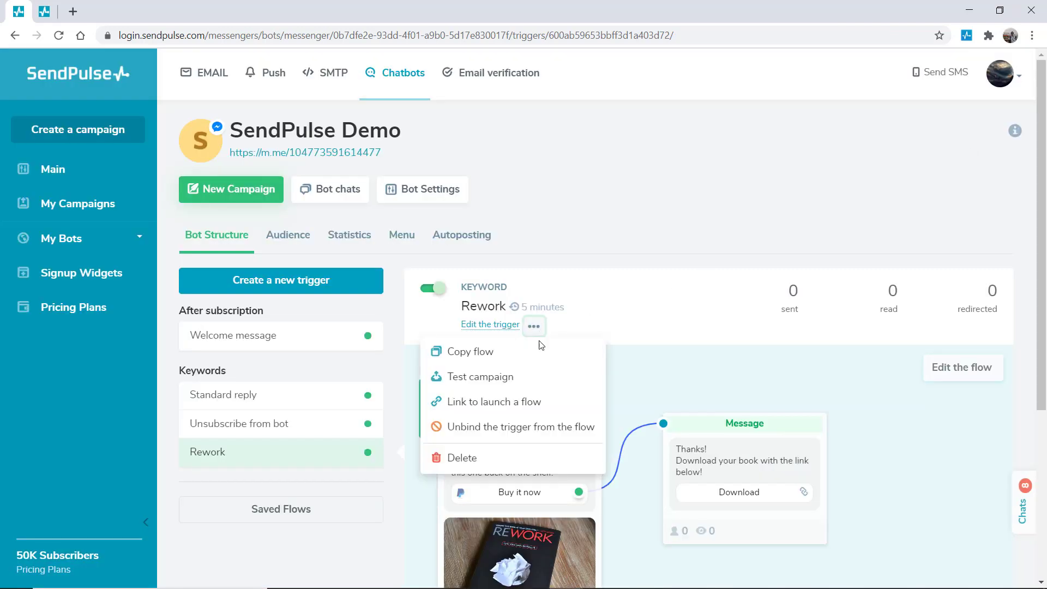
left_click(531, 406)
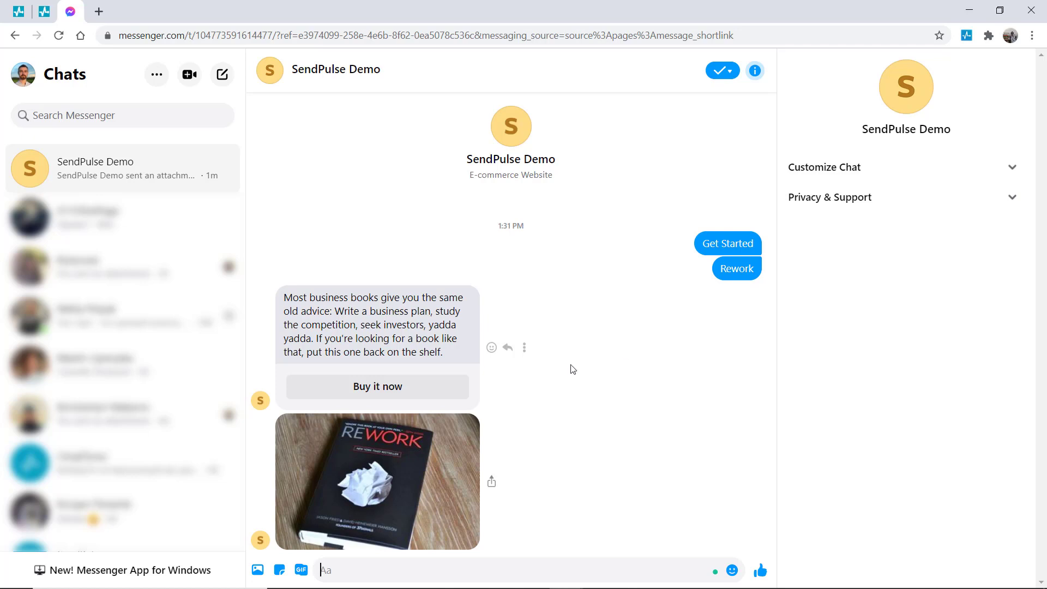
- Start the 'Buy it now' PayPal payment for the Rework book in the chat
left_click(402, 386)
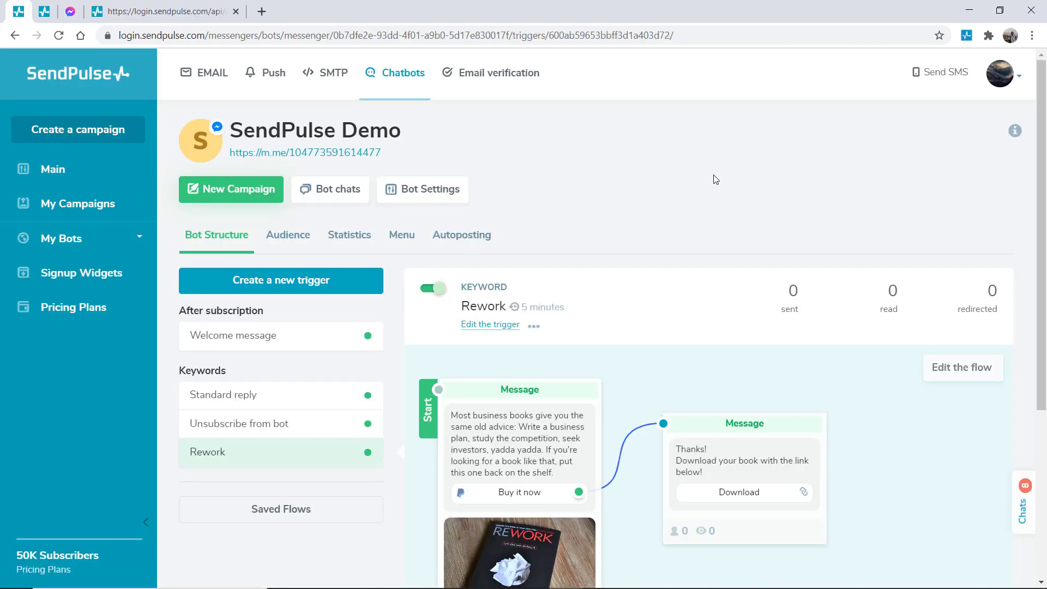
- Open the Orders list in the Chats panel to see the 9 USD Rework order
left_click(1022, 507)
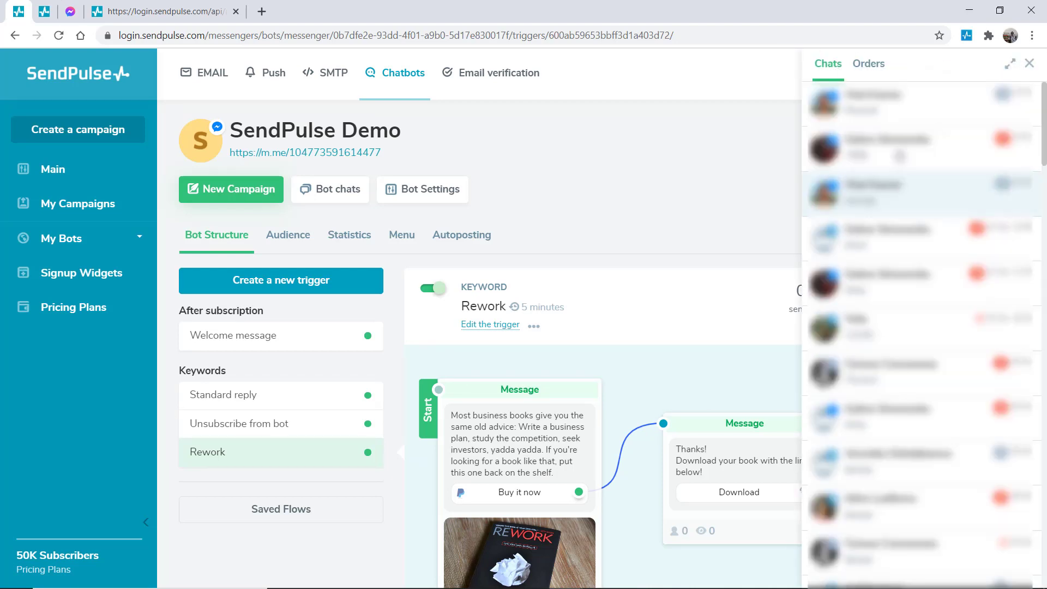
left_click(873, 67)
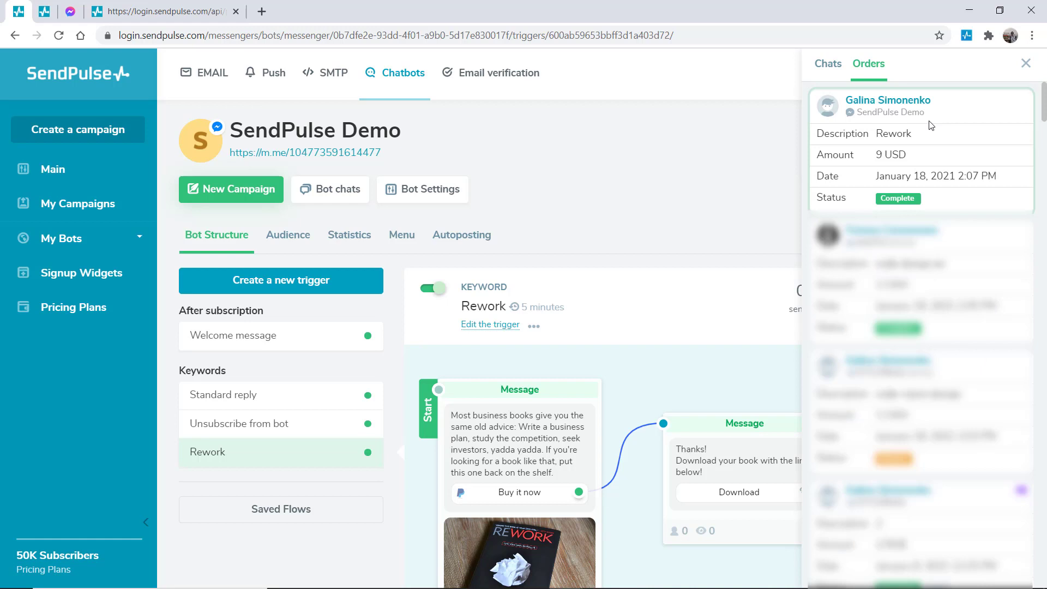